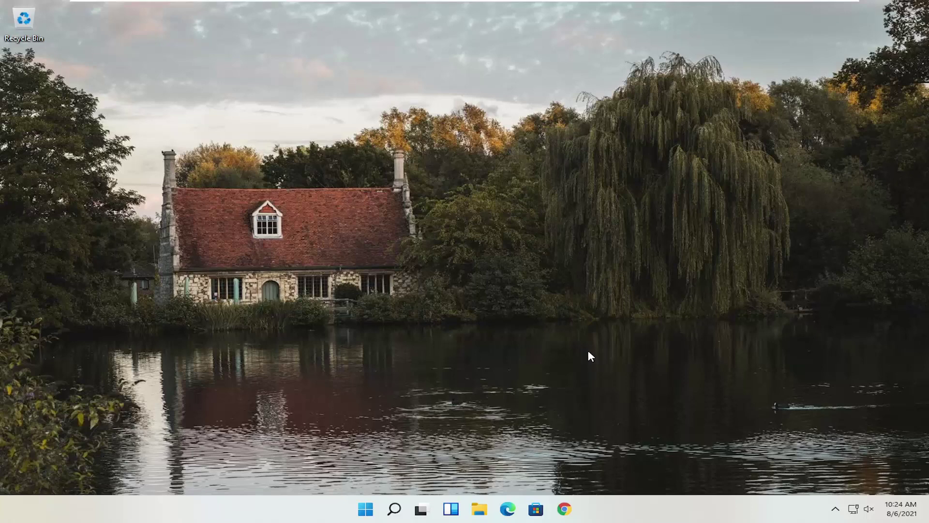
Open Chrome in a maximized window and go to google.com
left_click(574, 511)
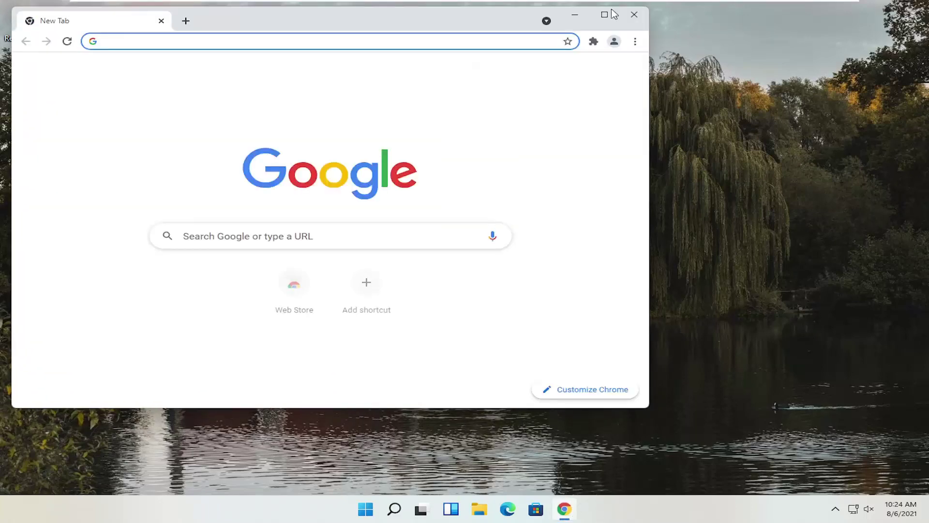
left_click(604, 15)
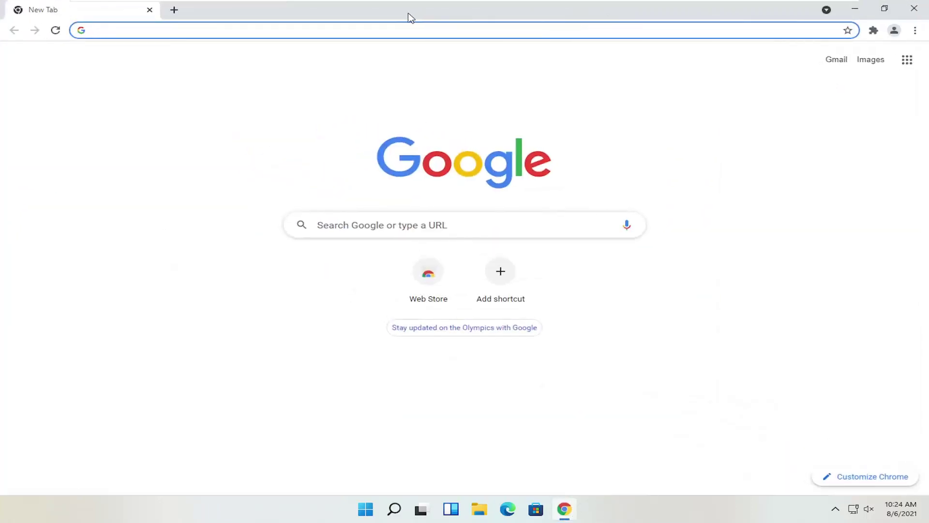
type("google.com")
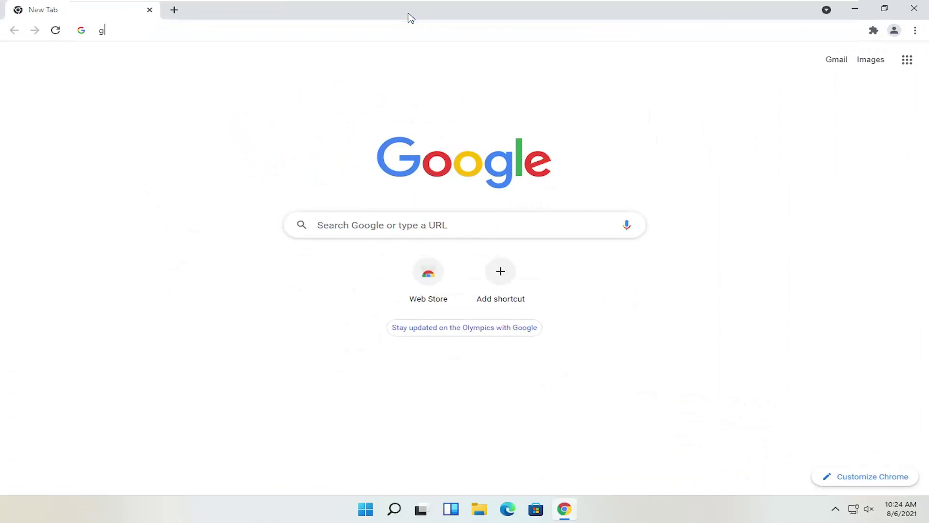
key("Return")
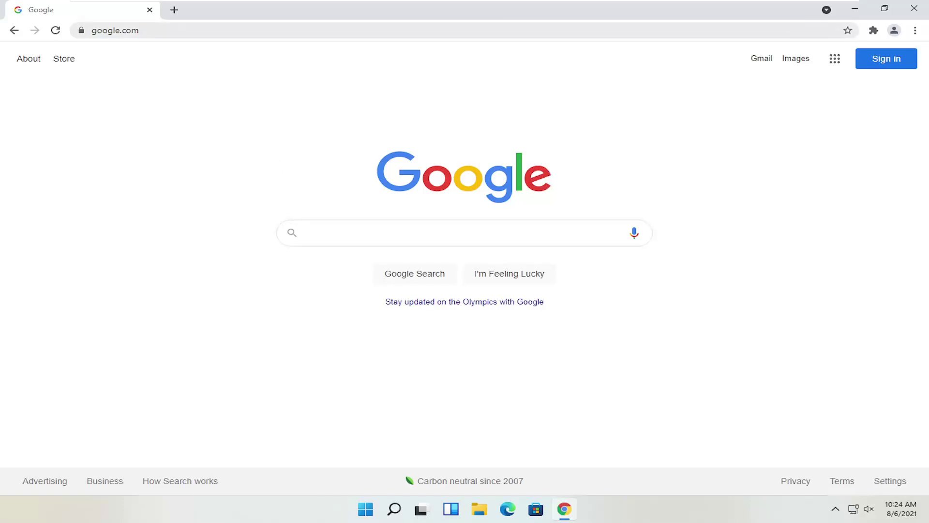
Search Google for "canon printer drivers" and open the Canon U.S.A., Inc. Drivers & Downloads result
left_click(115, 30)
type("canon printer drivers")
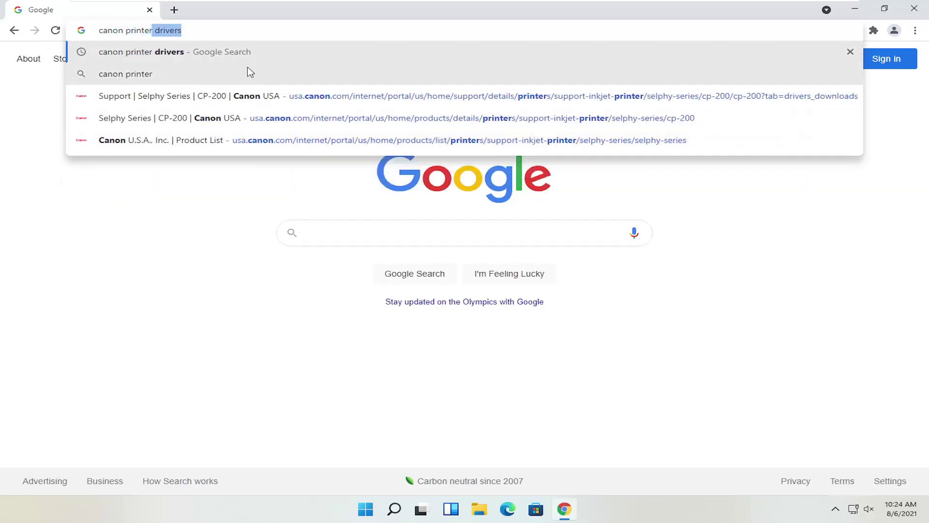
left_click(227, 53)
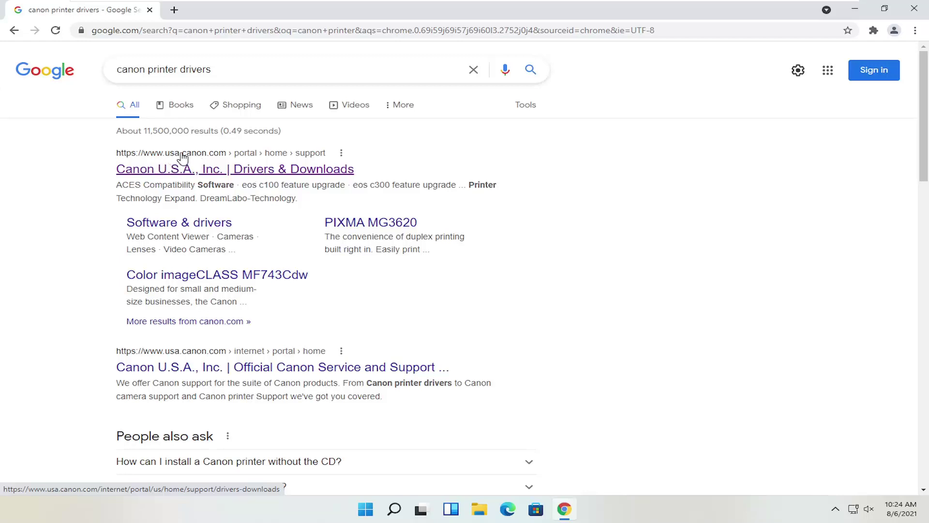
left_click(161, 169)
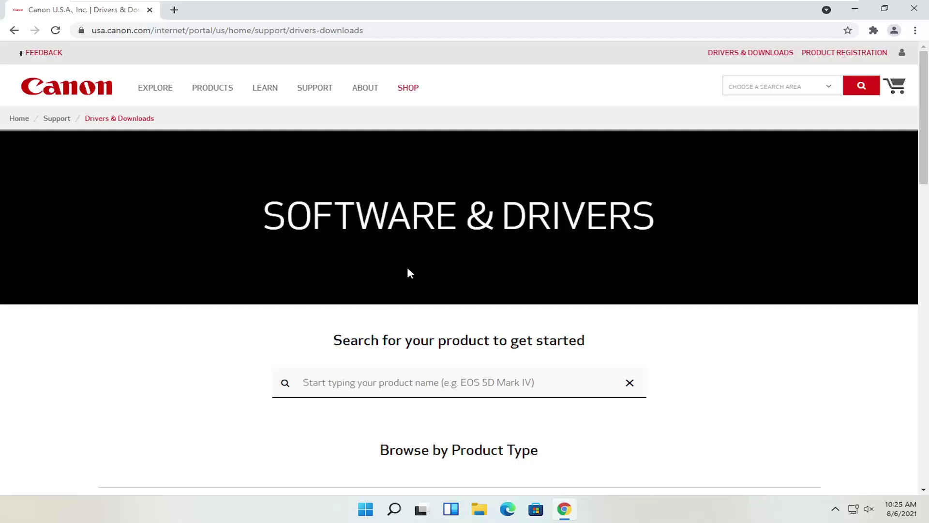
View the Printers device series under Browse by Product Type and return to the product types
scroll(411, 266, "down", 1)
scroll(431, 294, "down", 1)
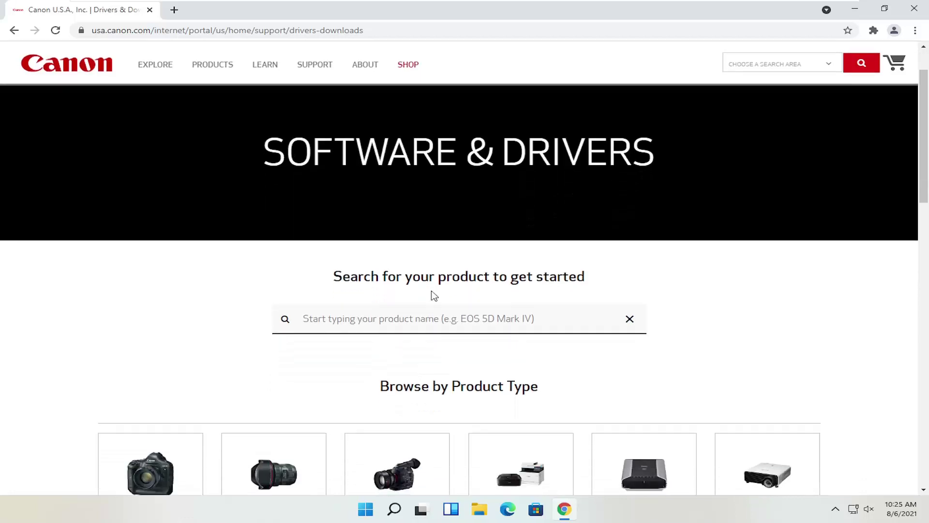
left_click(431, 290)
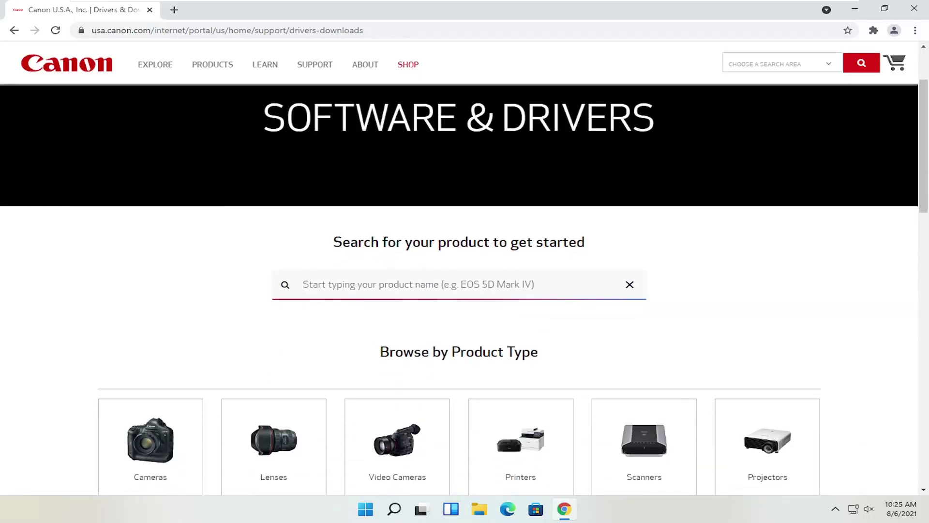
scroll(431, 291, "down", 2)
scroll(377, 231, "down", 2)
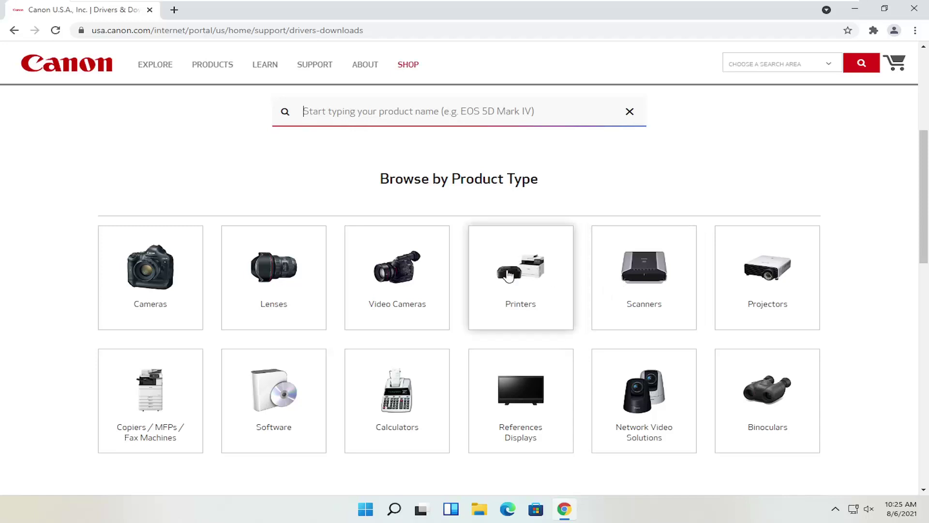
left_click(529, 280)
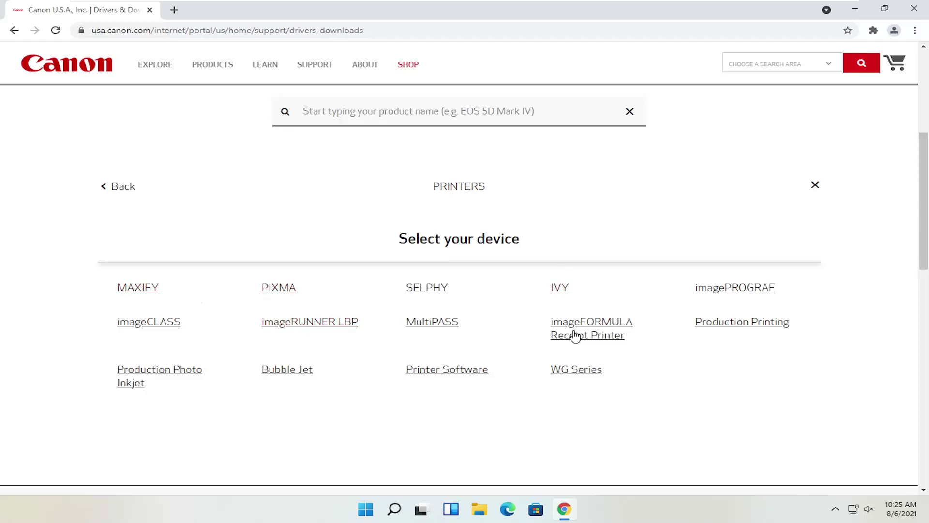
left_click(125, 187)
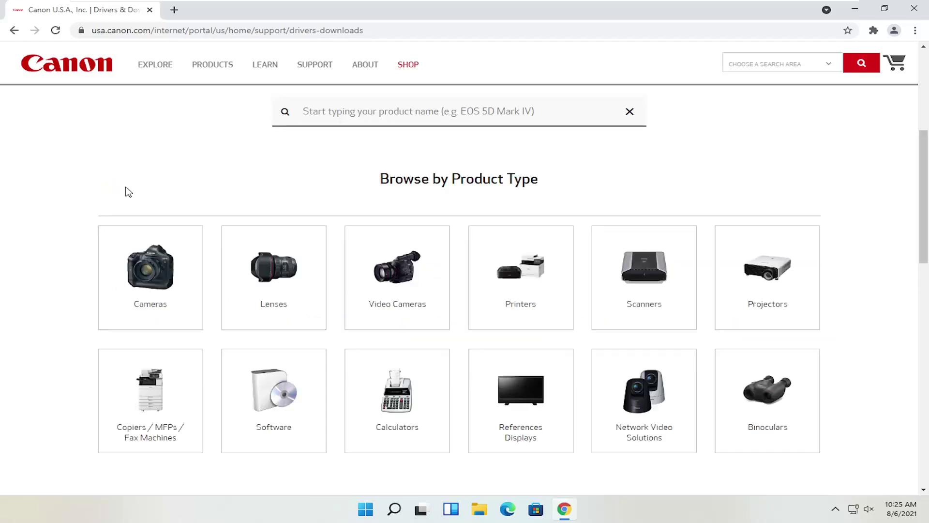
View the Scanners device series and return to the product type overview
left_click(668, 281)
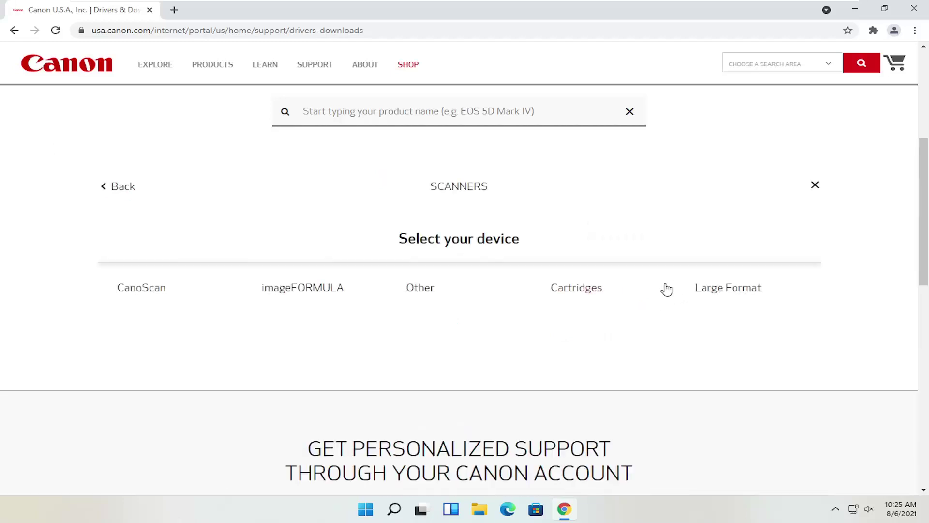
scroll(245, 310, "up", 1)
scroll(246, 311, "up", 1)
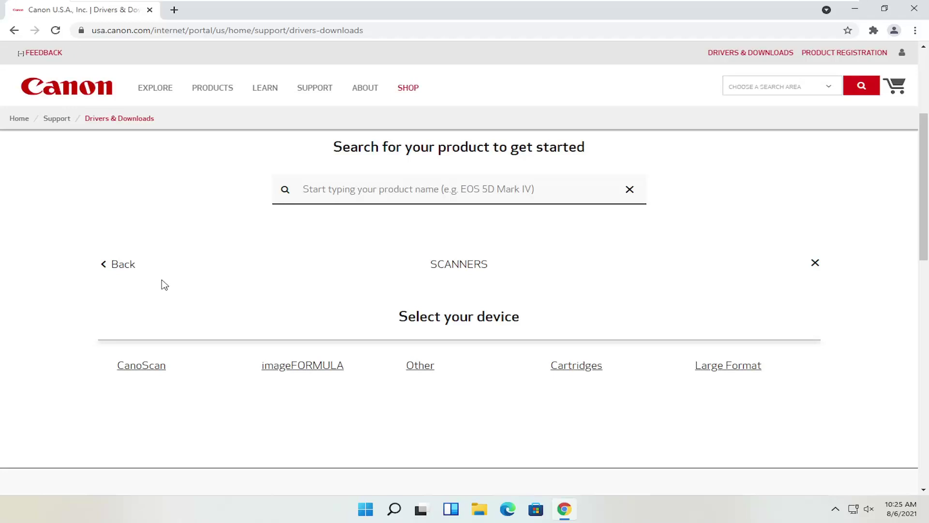
left_click(121, 265)
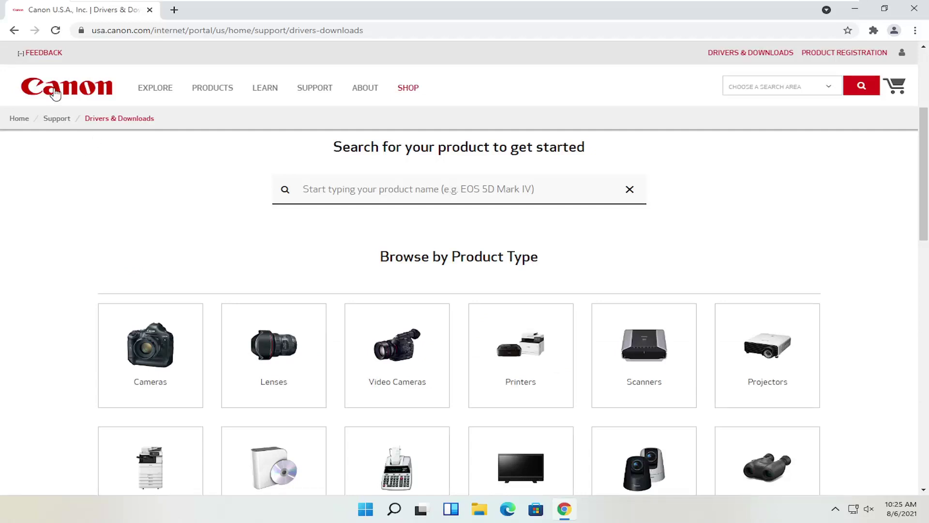
Search the product finder for "pixma mg2520" and open the PIXMA MG2520 (MG2500 Series) support page
scroll(184, 184, "down", 1)
scroll(172, 197, "down", 1)
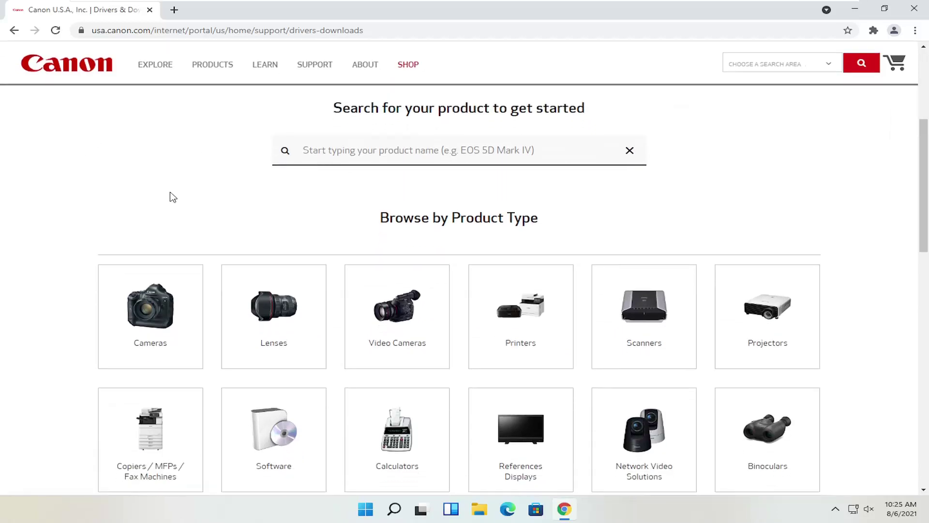
scroll(227, 184, "up", 2)
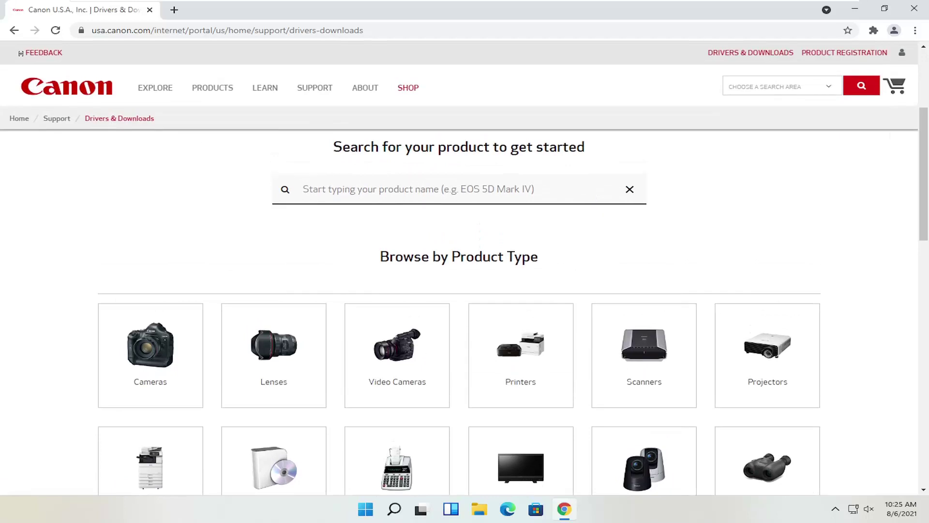
left_click(368, 189)
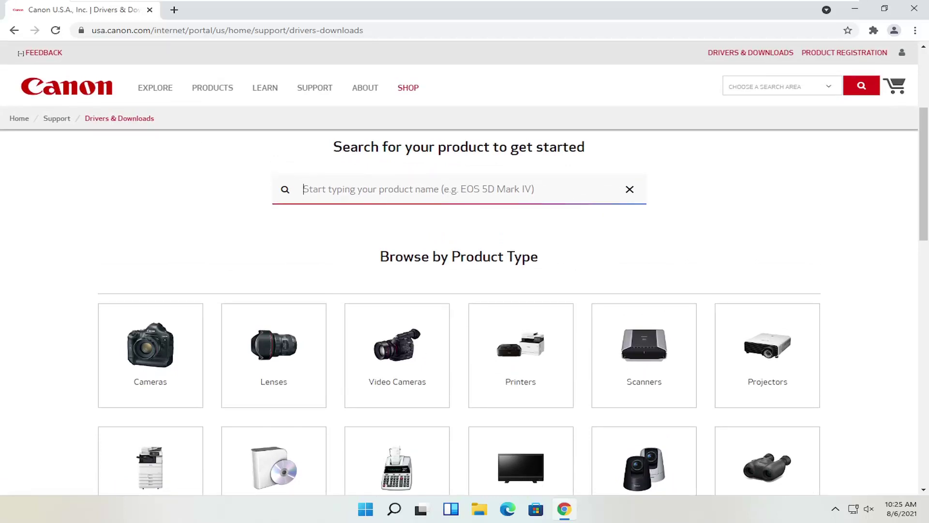
type("pixma mg252")
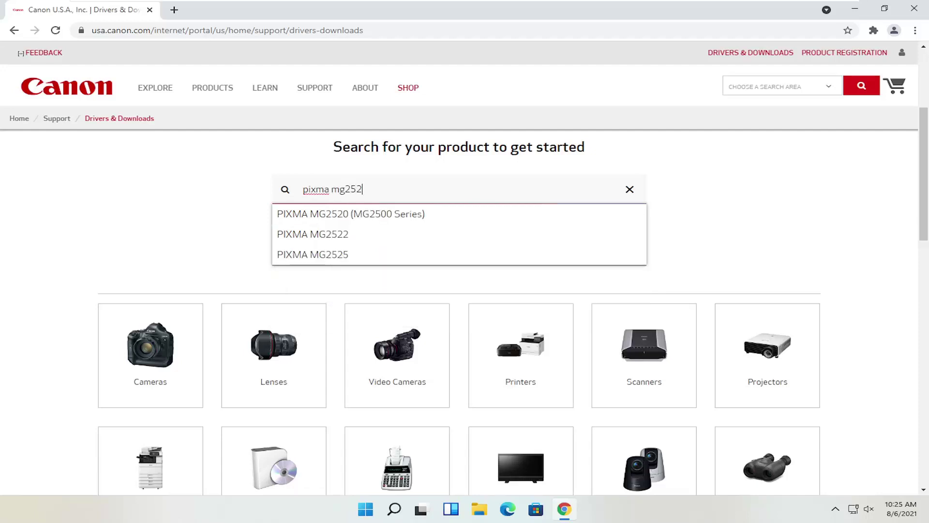
type("0")
left_click(348, 219)
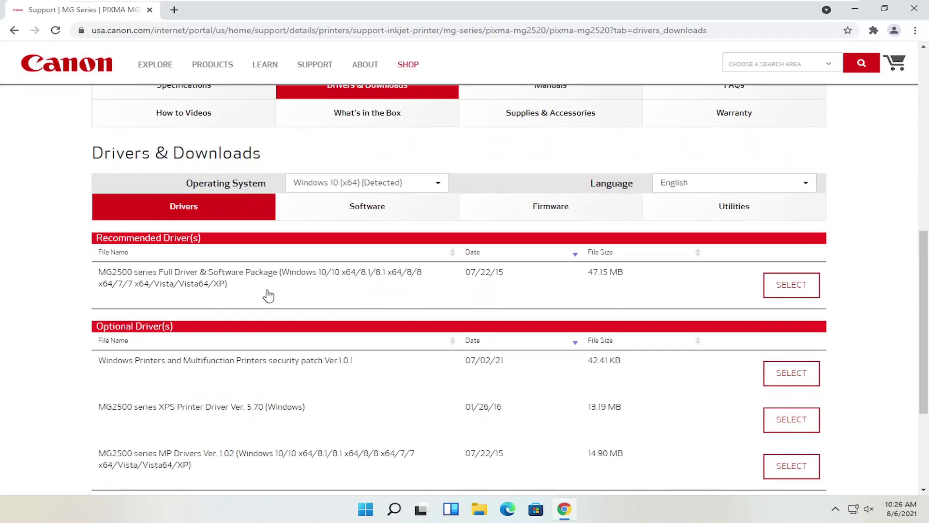
Review the PIXMA MG2520's Specifications section and return to its Drivers & Downloads section
scroll(219, 308, "up", 2)
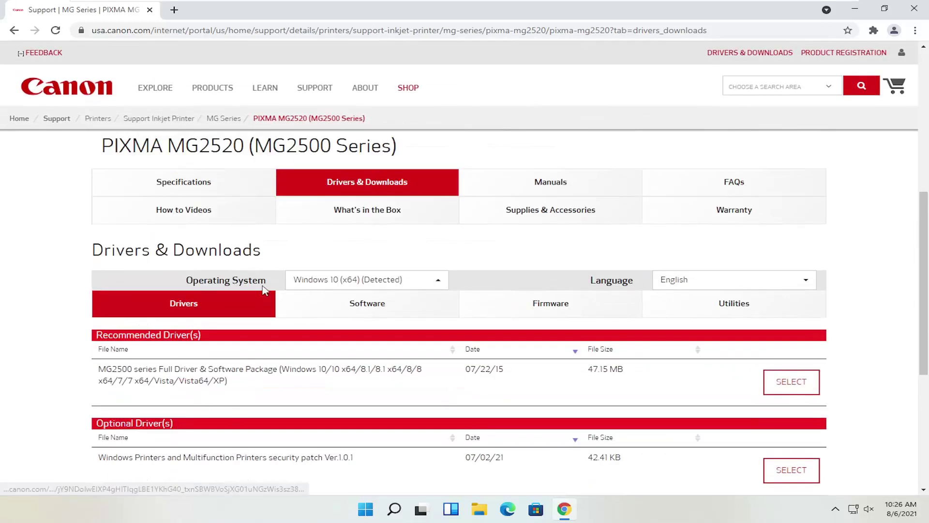
left_click(208, 206)
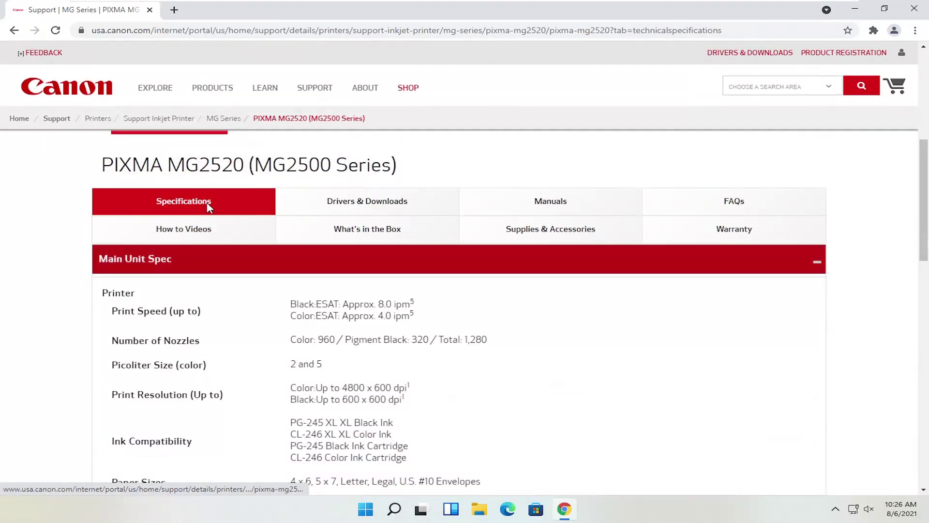
scroll(219, 259, "down", 3)
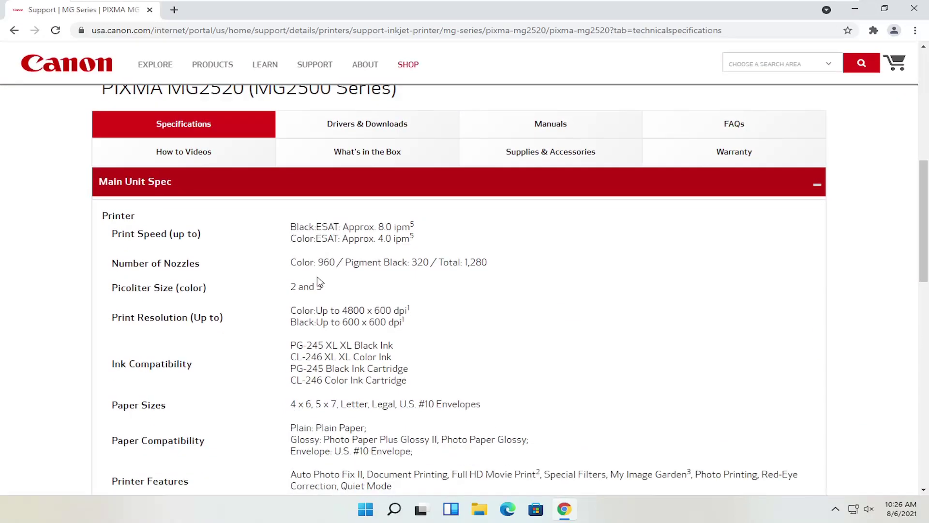
scroll(344, 275, "up", 3)
left_click(367, 218)
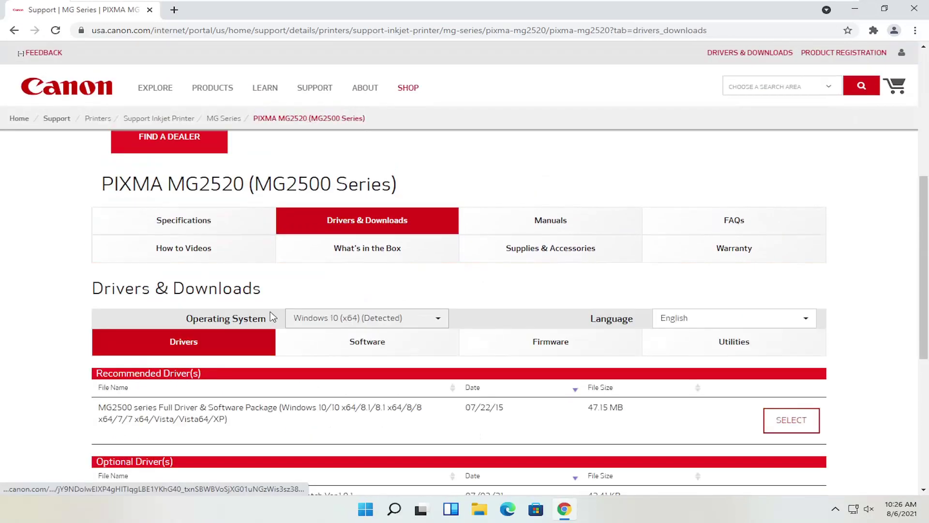
scroll(203, 333, "down", 2)
scroll(411, 256, "up", 2)
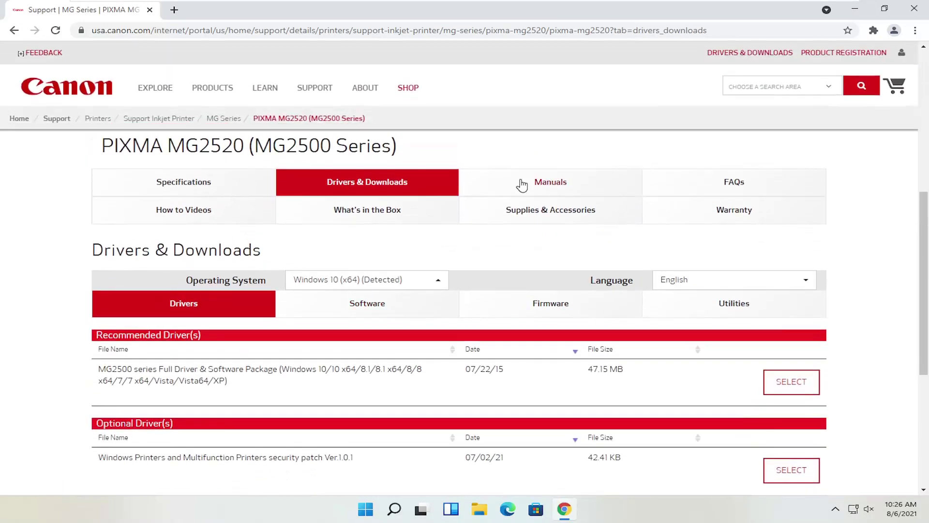
Look through the printer's Manuals, How to Videos and Specifications sections
left_click(522, 183)
scroll(440, 327, "down", 2)
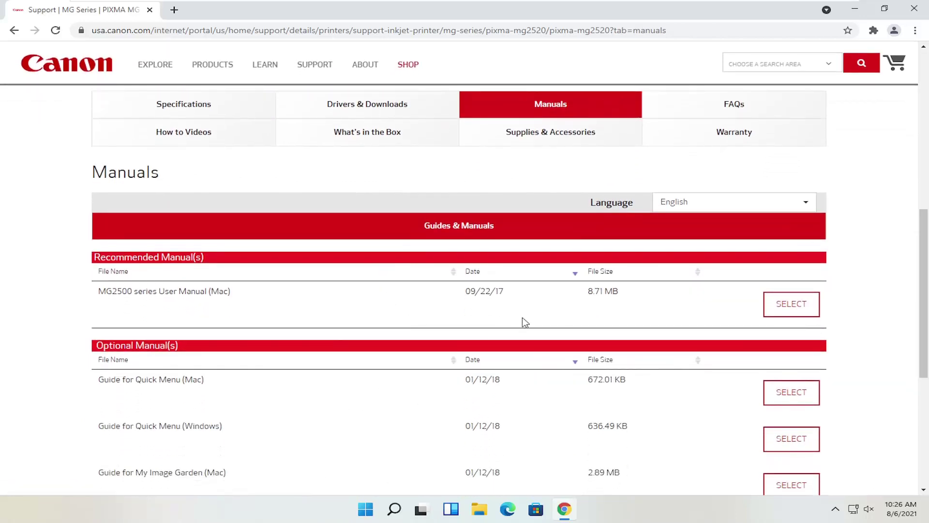
scroll(522, 321, "up", 2)
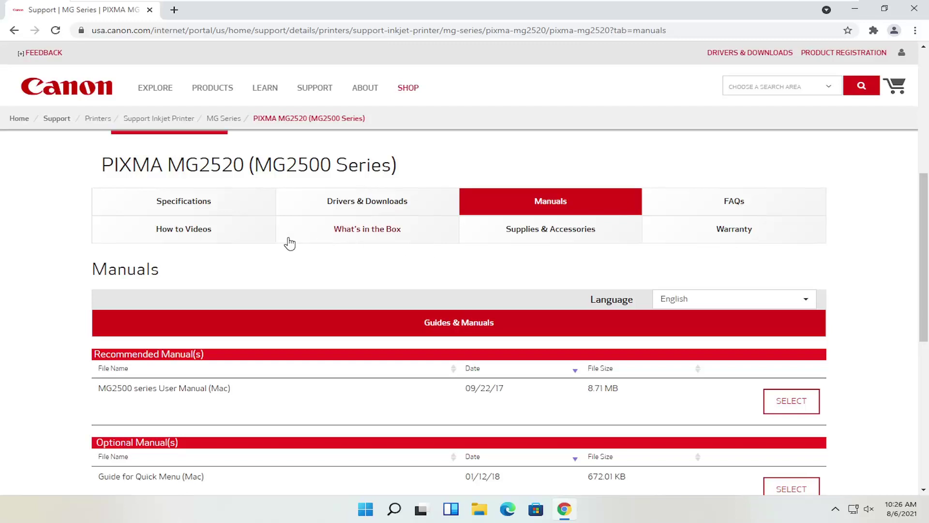
left_click(214, 234)
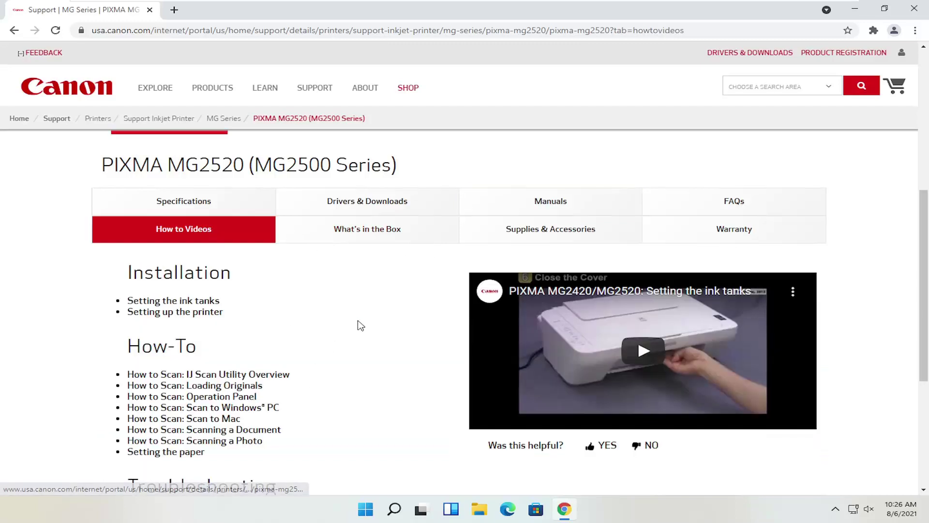
scroll(356, 322, "up", 1)
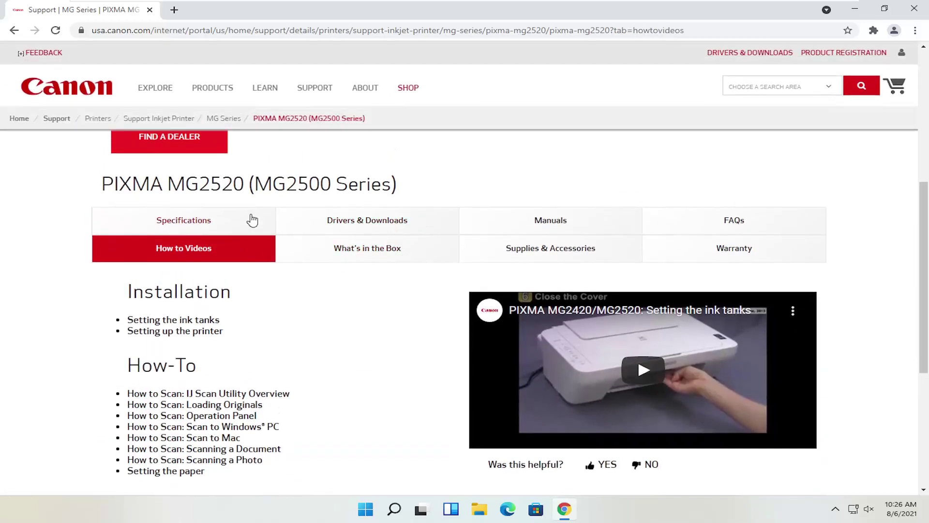
left_click(220, 226)
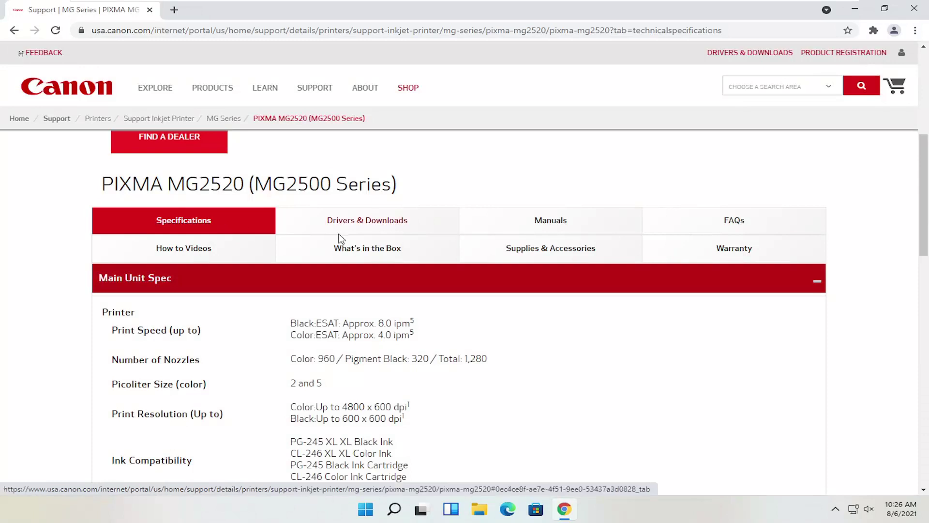
Return to Drivers & Downloads and check the available operating systems, keeping the detected Windows 10 (x64)
left_click(377, 220)
scroll(379, 223, "down", 2)
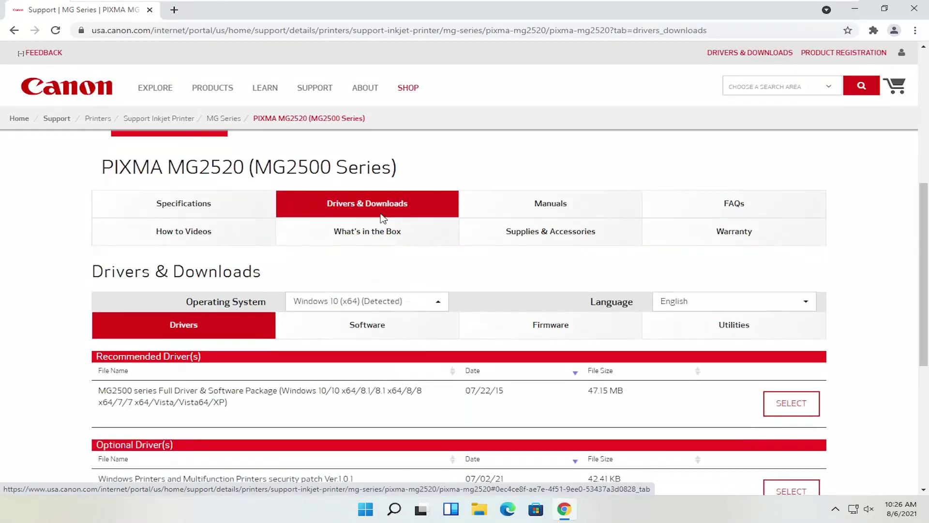
left_click(407, 242)
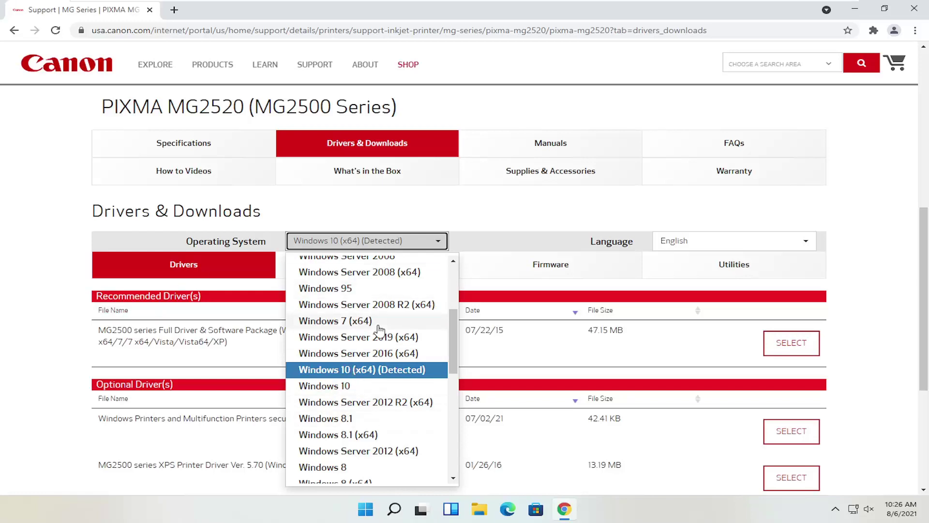
left_click(15, 311)
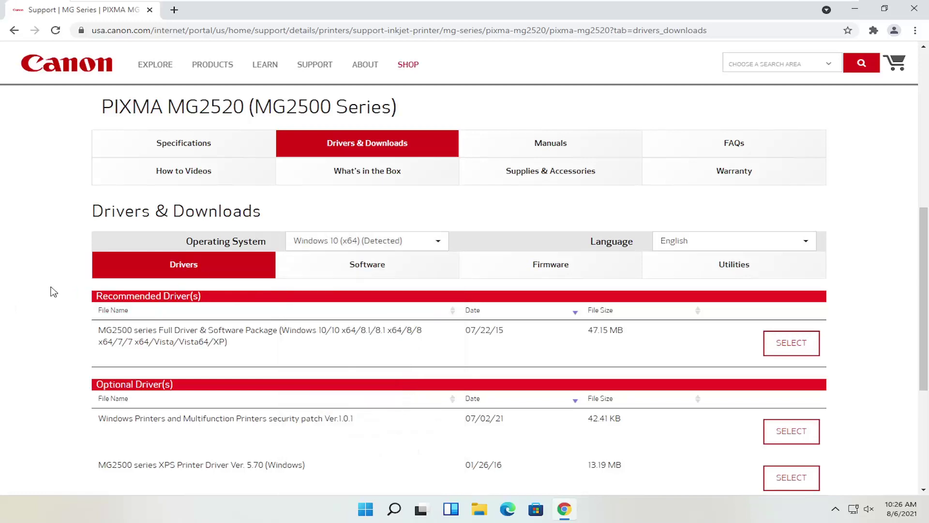
Download the MG2500 series Full Driver & Software Package from the recommended drivers
scroll(72, 283, "down", 2)
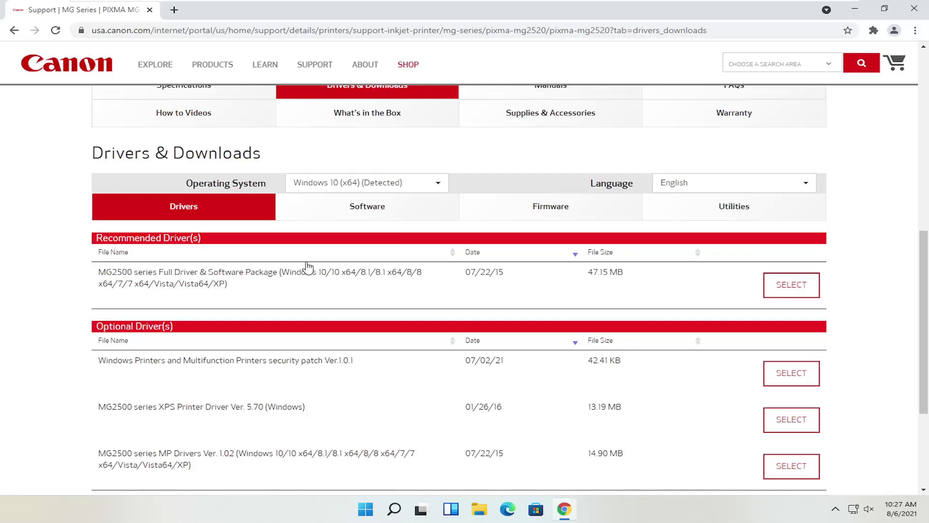
left_click(786, 288)
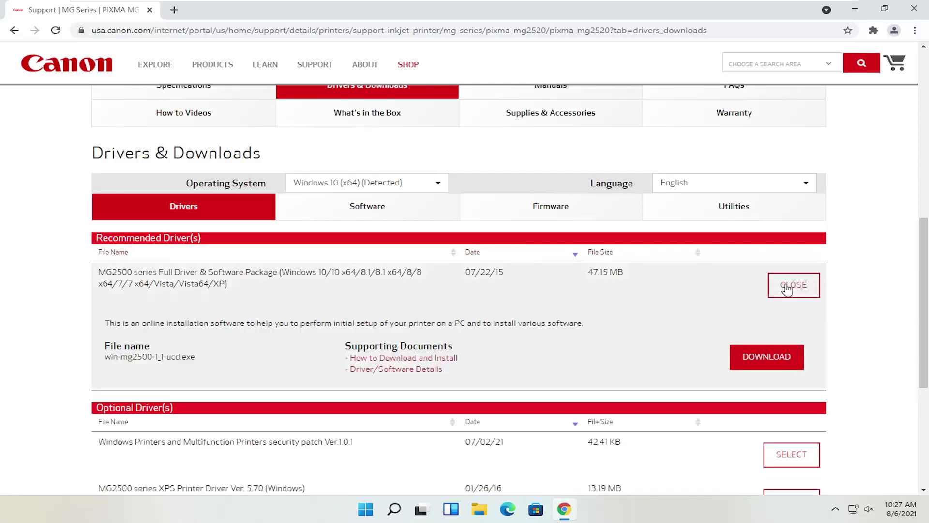
scroll(740, 271, "down", 1)
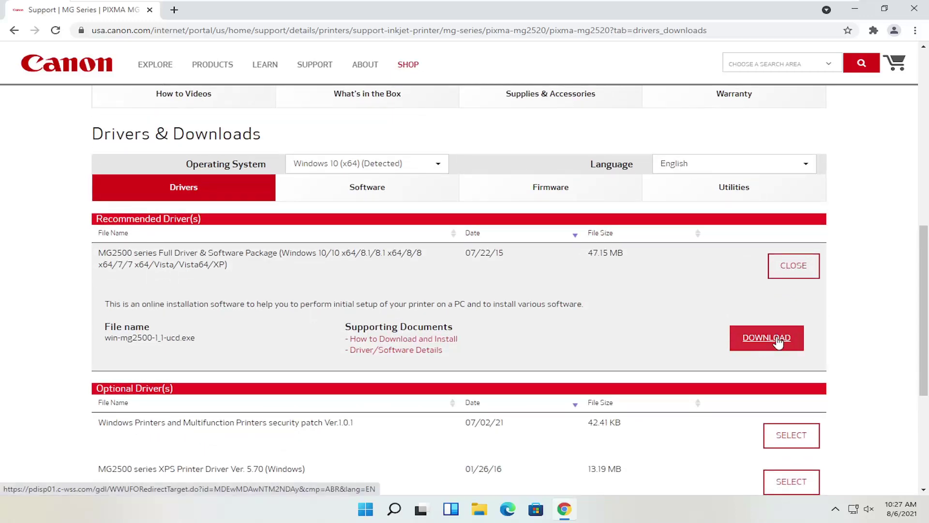
left_click(772, 338)
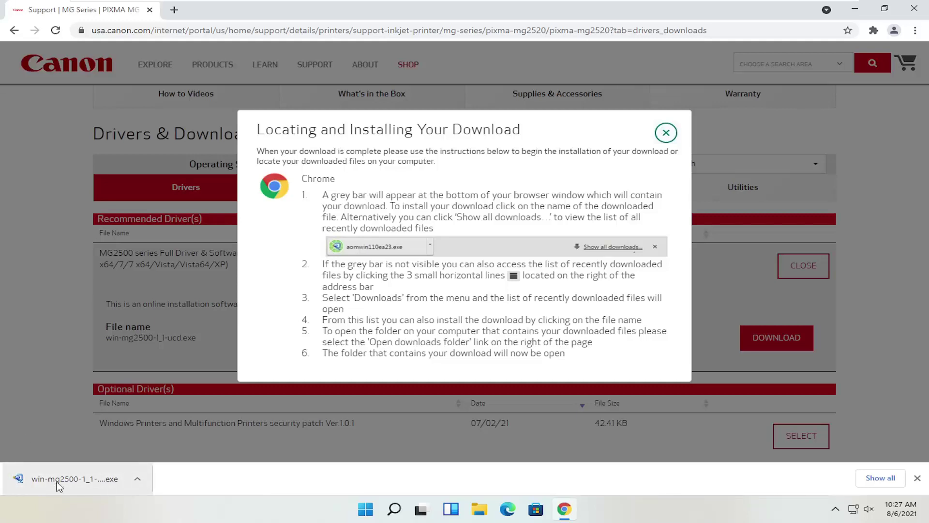
Show the downloaded win-mg2500-1_1-ucd.exe file in its folder and close the browser
left_click(138, 479)
left_click(184, 441)
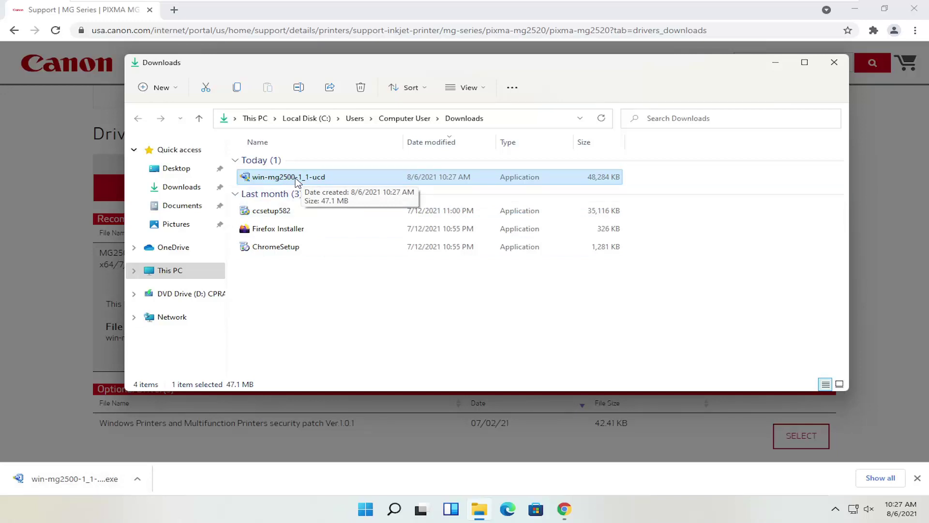
left_click(913, 8)
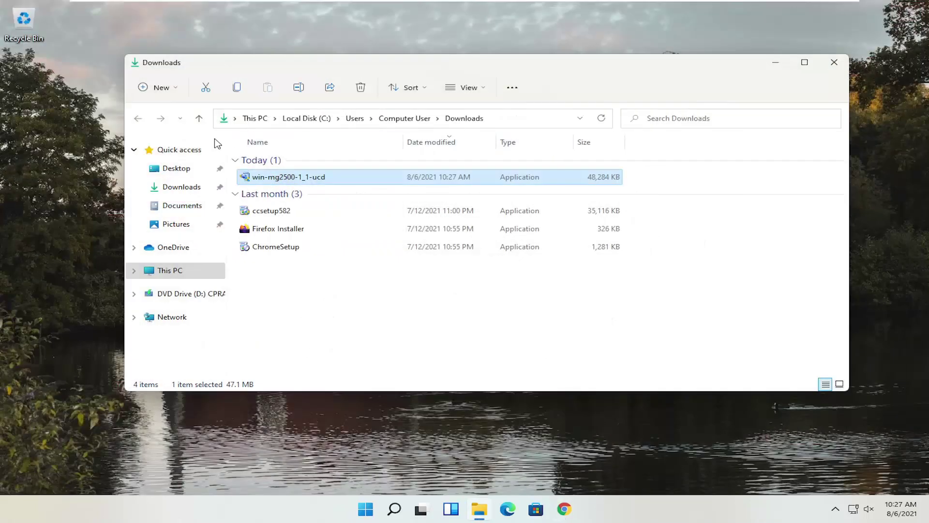
Run the win-mg2500-1_1-ucd installer with permission to make changes, and minimize the Downloads folder window
double_click(278, 177)
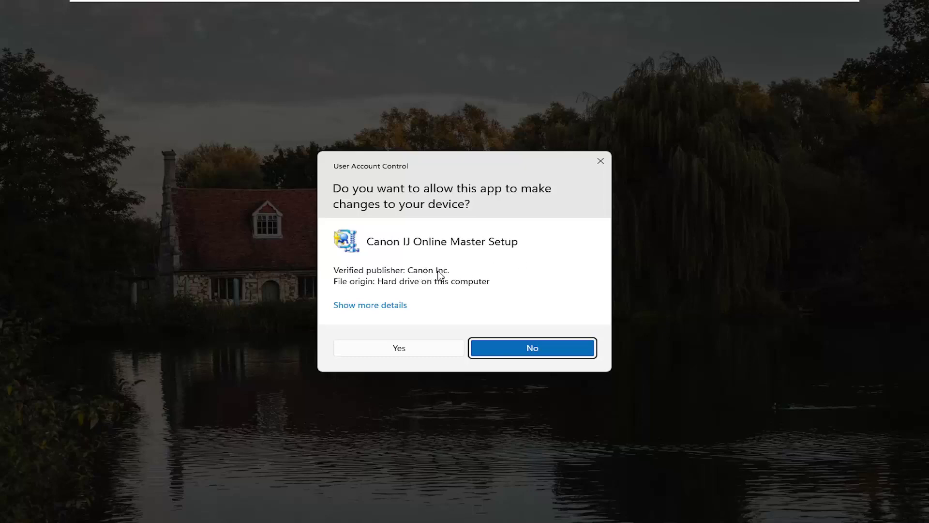
left_click(399, 349)
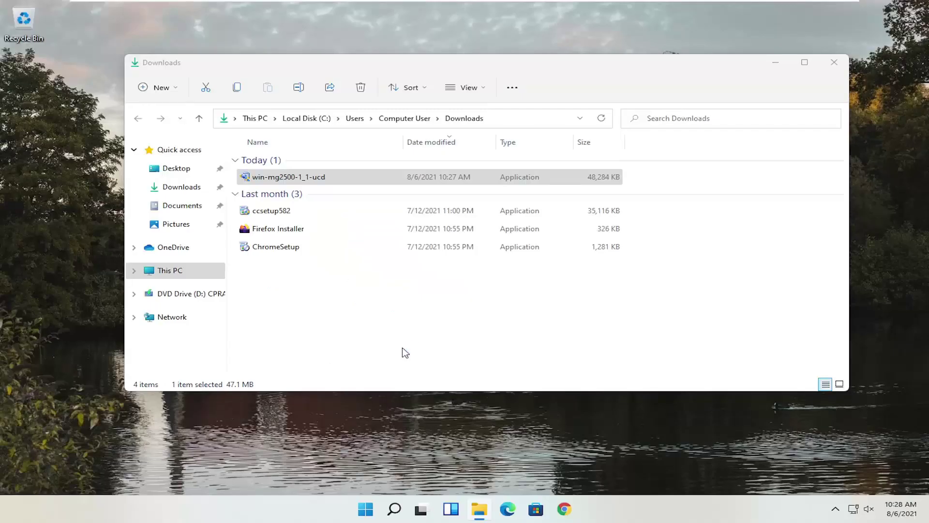
left_click(776, 64)
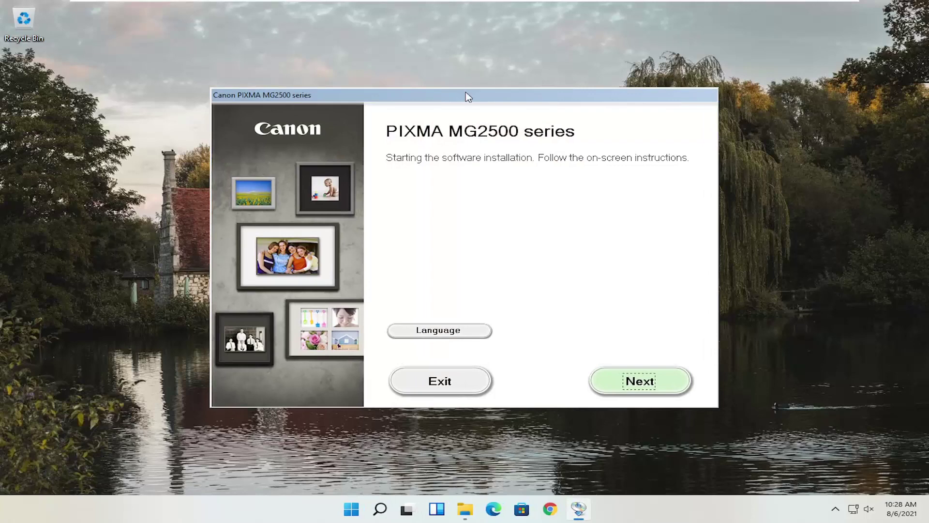
Check the installer's language options, keep English, and start the PIXMA MG2500 series software installation
left_click_drag(467, 99, 473, 72)
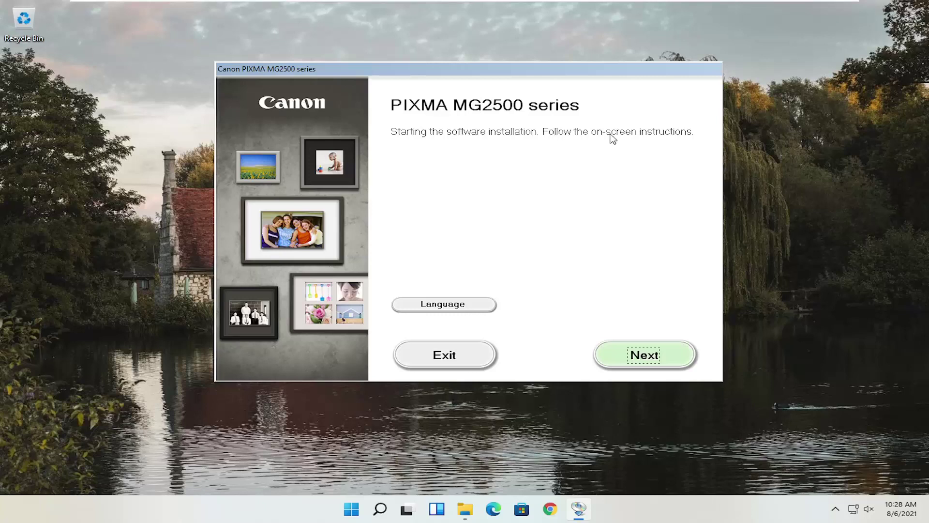
left_click(441, 307)
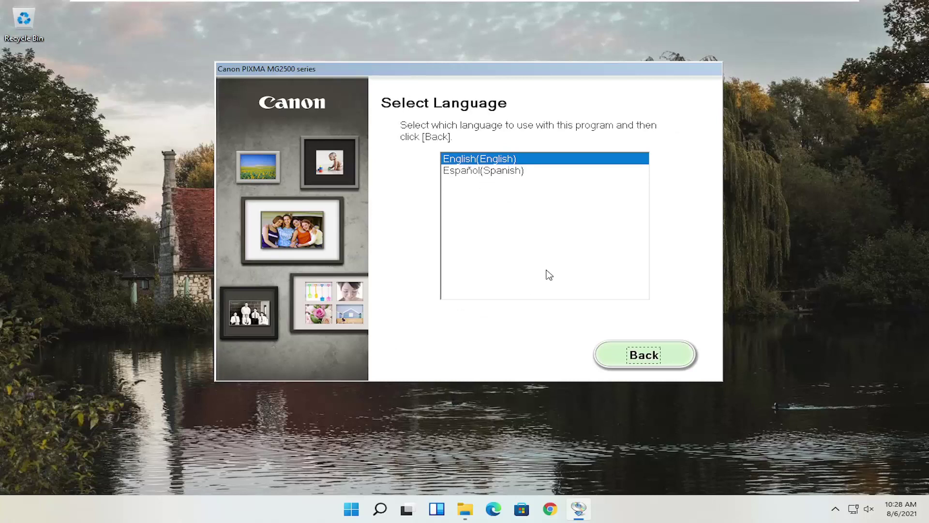
left_click(627, 357)
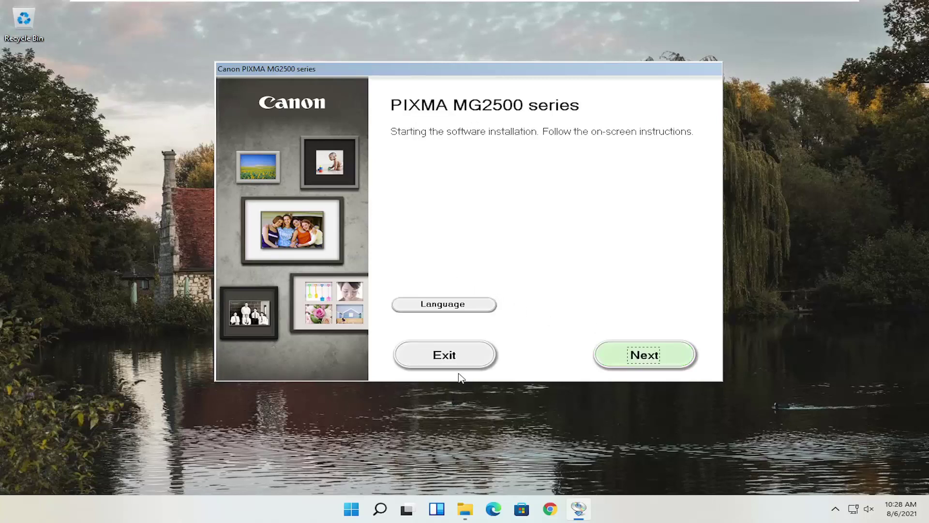
left_click(647, 357)
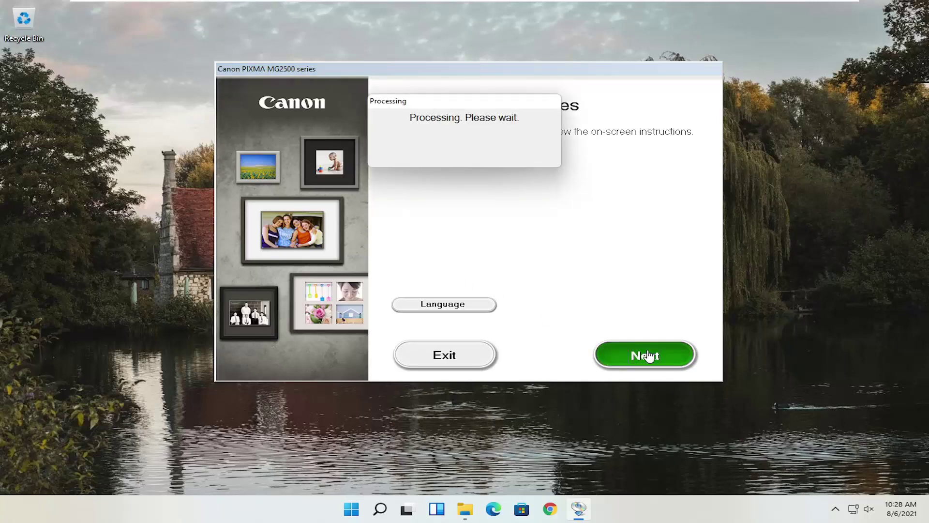
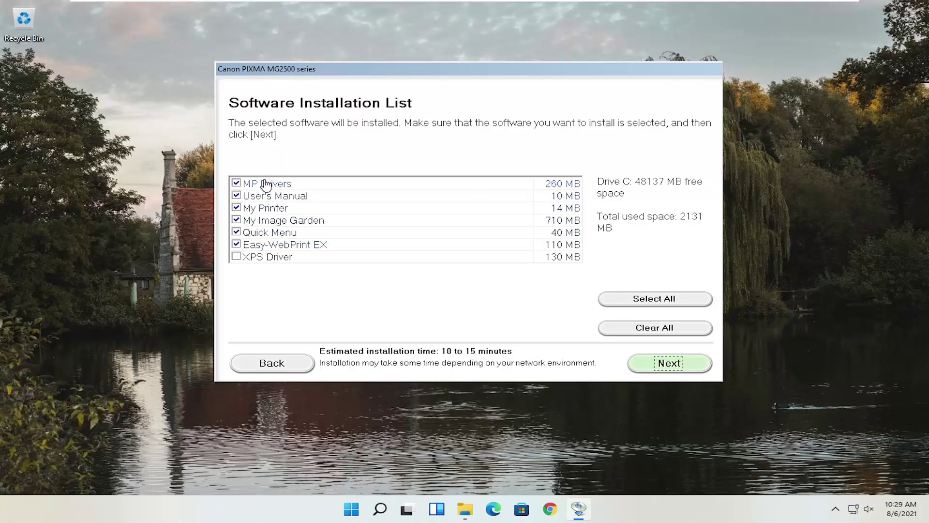
Exclude Easy-WebPrint EX from the software installation list and proceed with the remaining selection
mouse_move(266, 184)
mouse_move(314, 222)
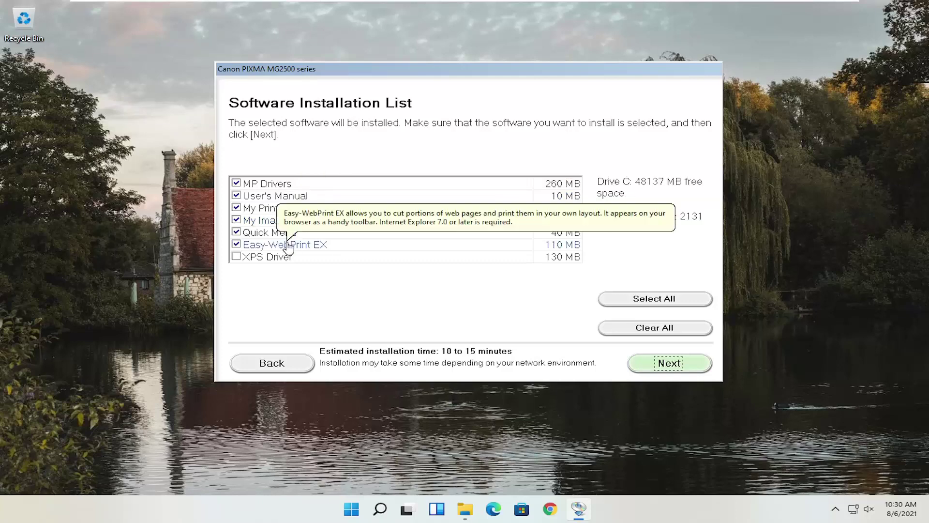
mouse_move(286, 237)
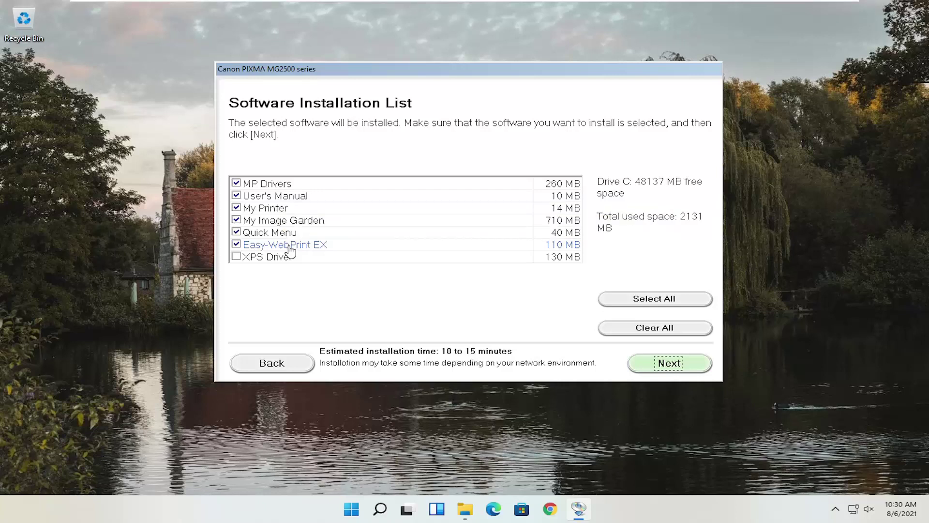
left_click(236, 245)
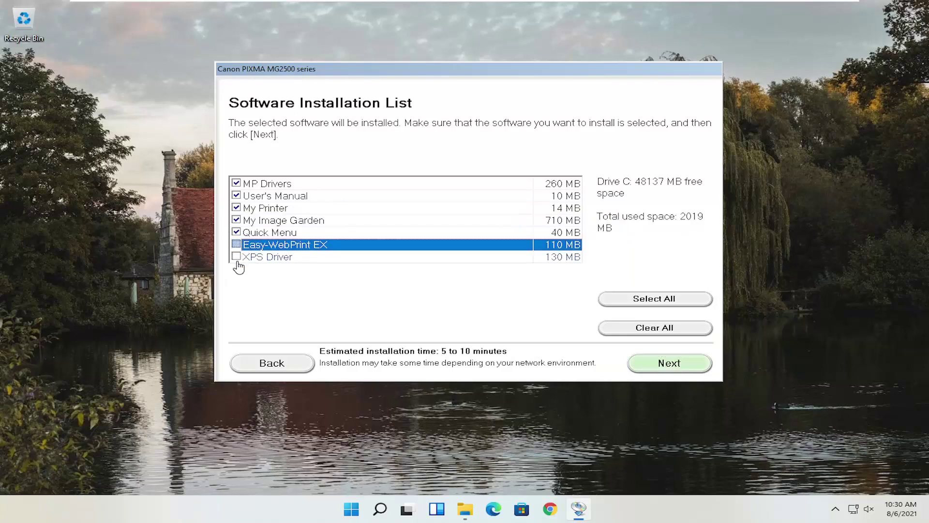
mouse_move(238, 247)
left_click(237, 245)
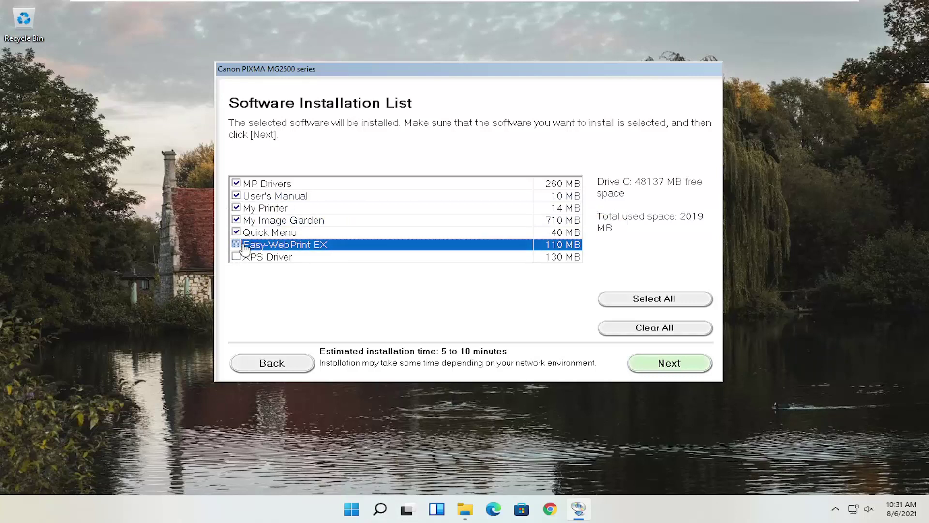
mouse_move(240, 252)
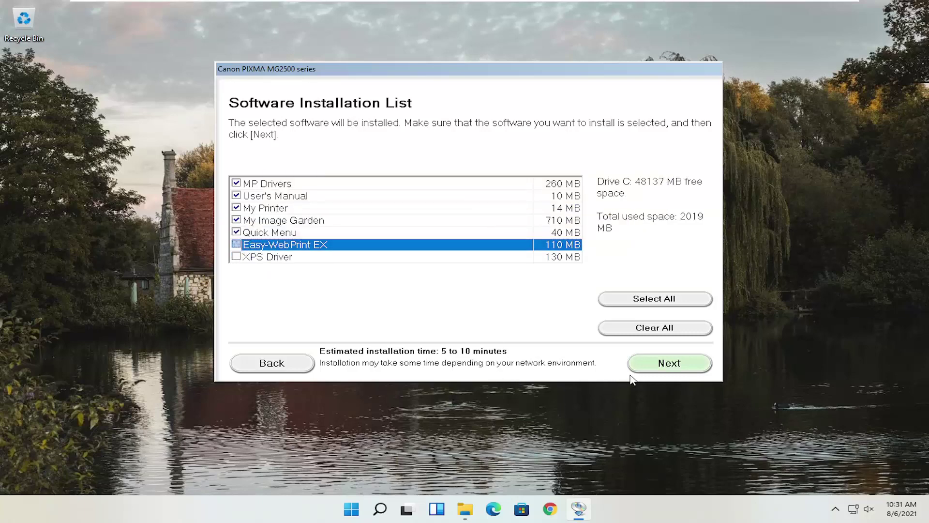
left_click(653, 371)
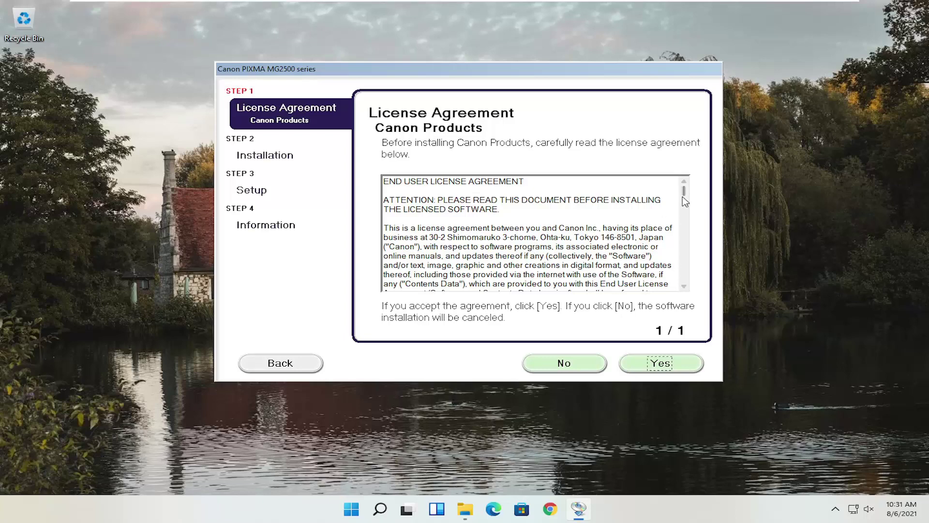
Accept the Canon Products license agreement and continue past the notice about allowing all install wizard processes
left_click(648, 372)
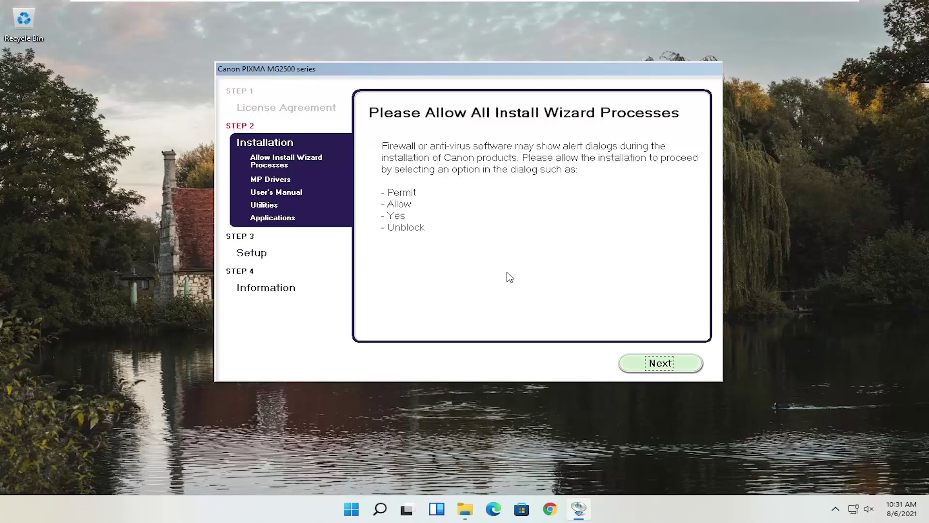
left_click(650, 368)
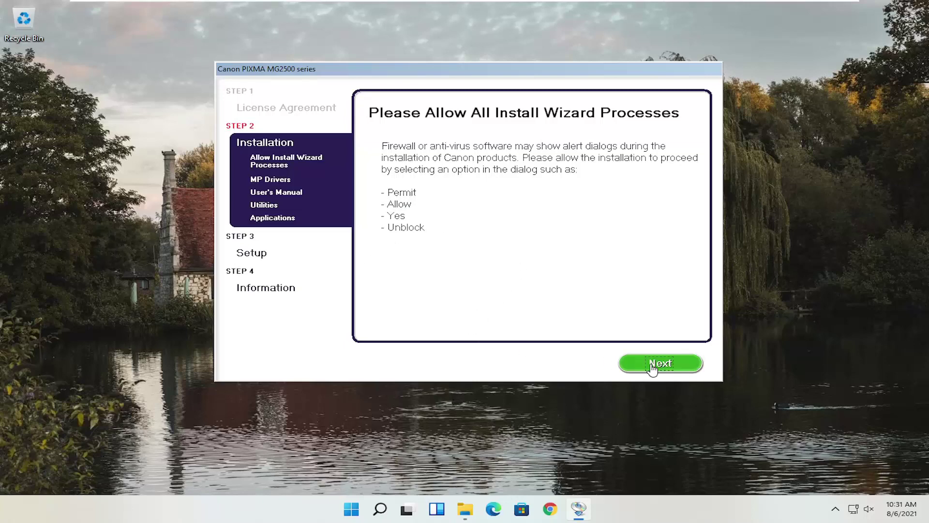